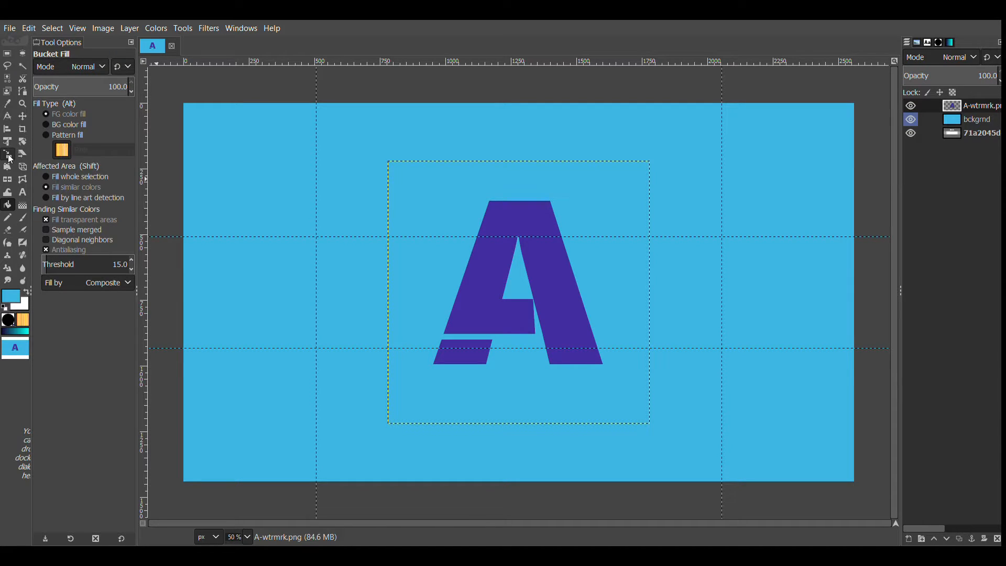
# - Add a vertical guide at the canvas centre and scale the A logo layer to 466 × 466 px, centred on it
pyautogui.click(8, 156)
pyautogui.click(597, 289)
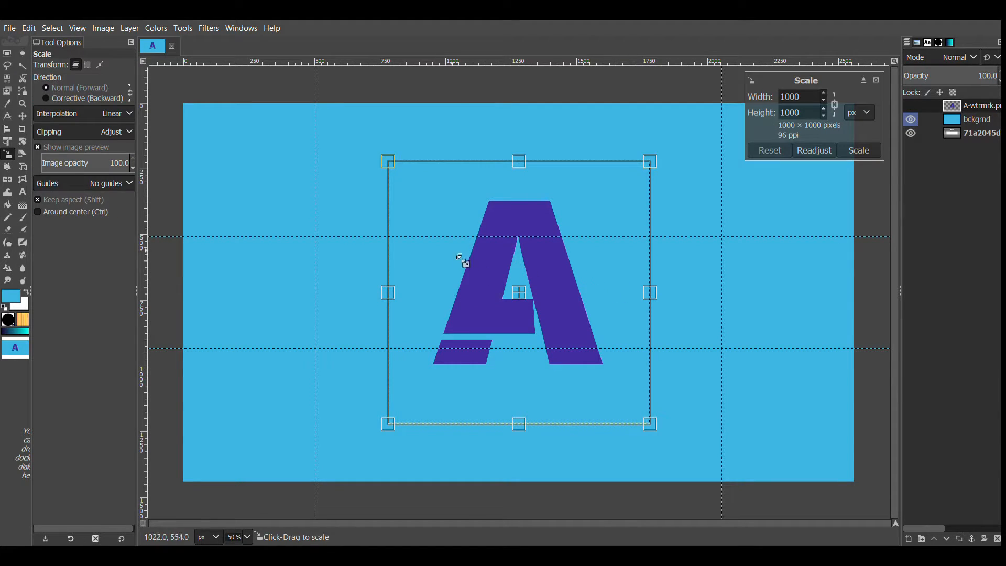
pyautogui.moveTo(459, 258); pyautogui.dragTo(514, 294)
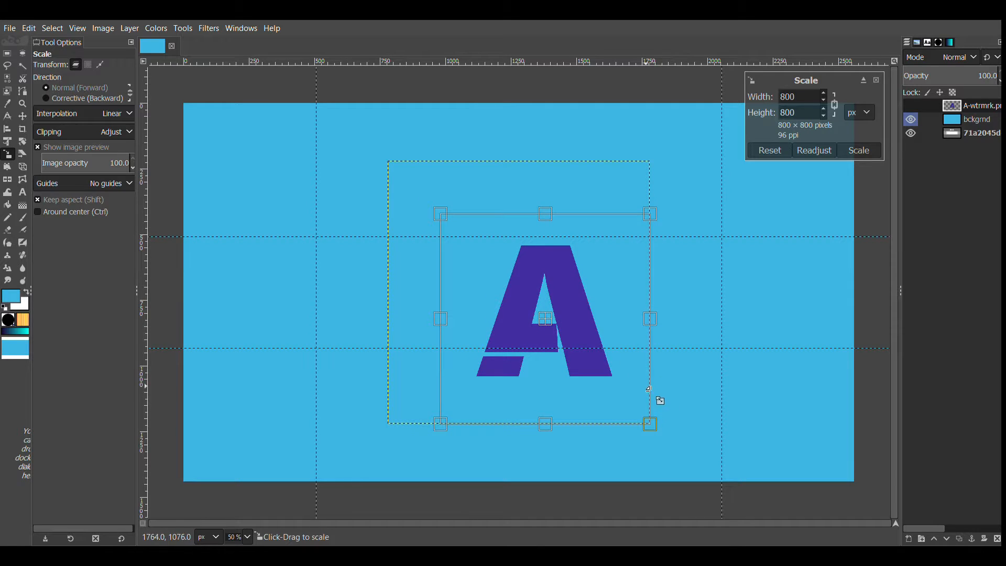
pyautogui.moveTo(648, 390); pyautogui.dragTo(634, 374)
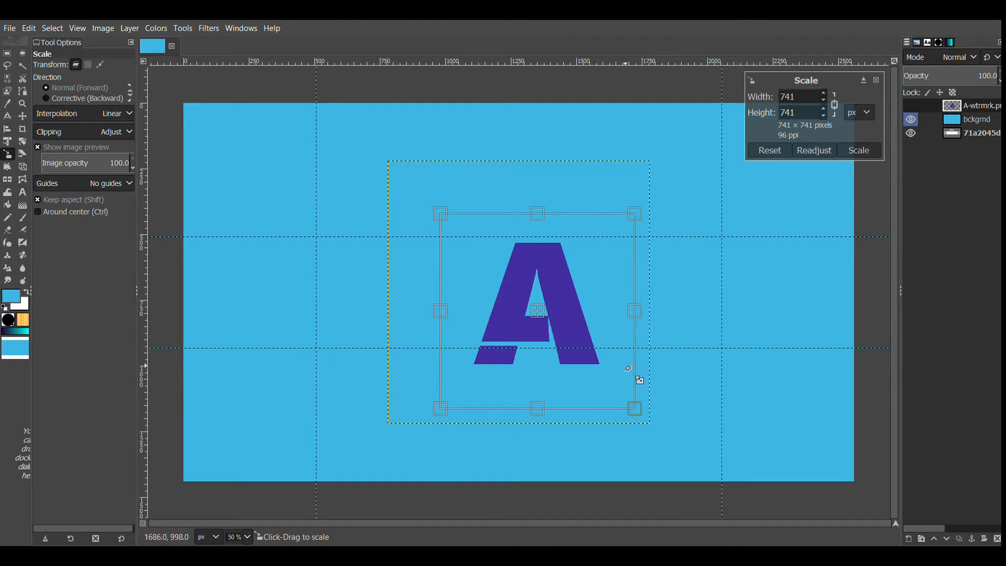
pyautogui.click(767, 151)
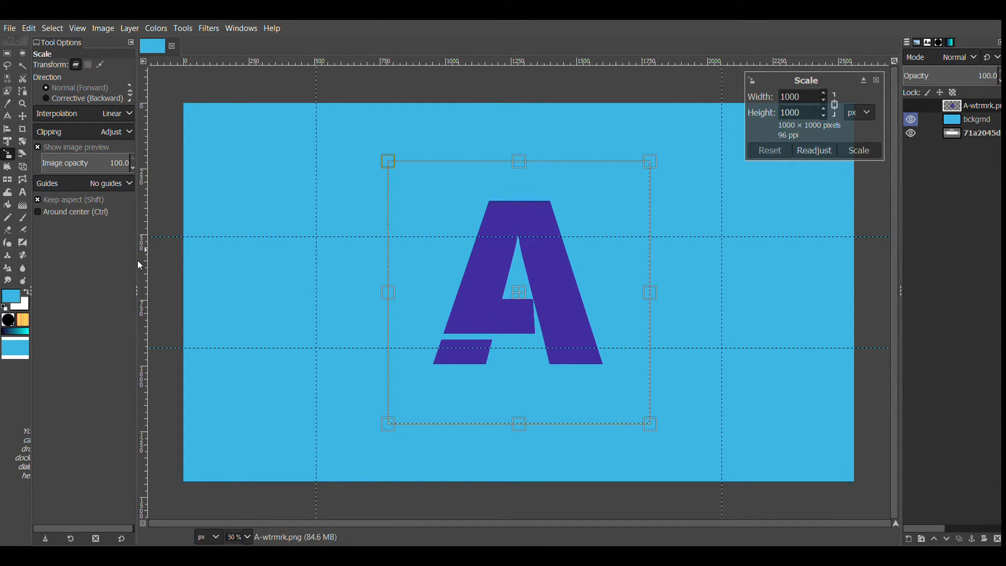
pyautogui.moveTo(147, 268); pyautogui.dragTo(525, 313)
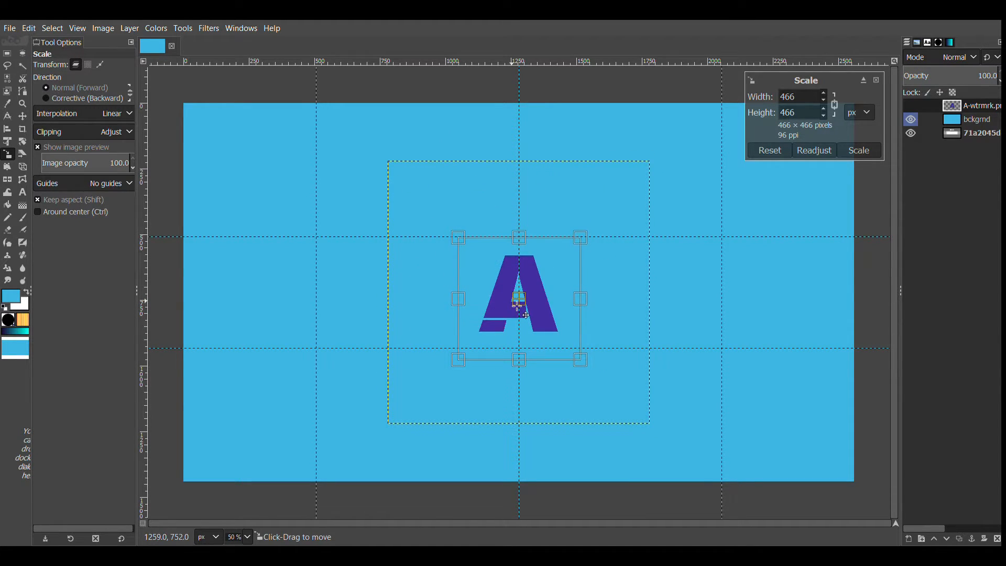
pyautogui.click(858, 151)
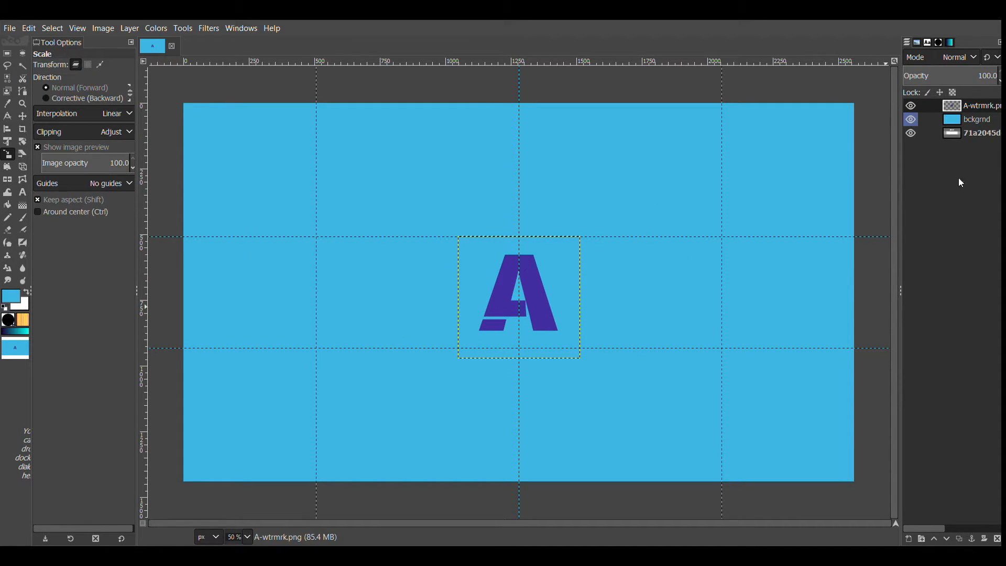
# - Move the A logo up slightly so the letter sits midway between the two horizontal guides
pyautogui.click(970, 123)
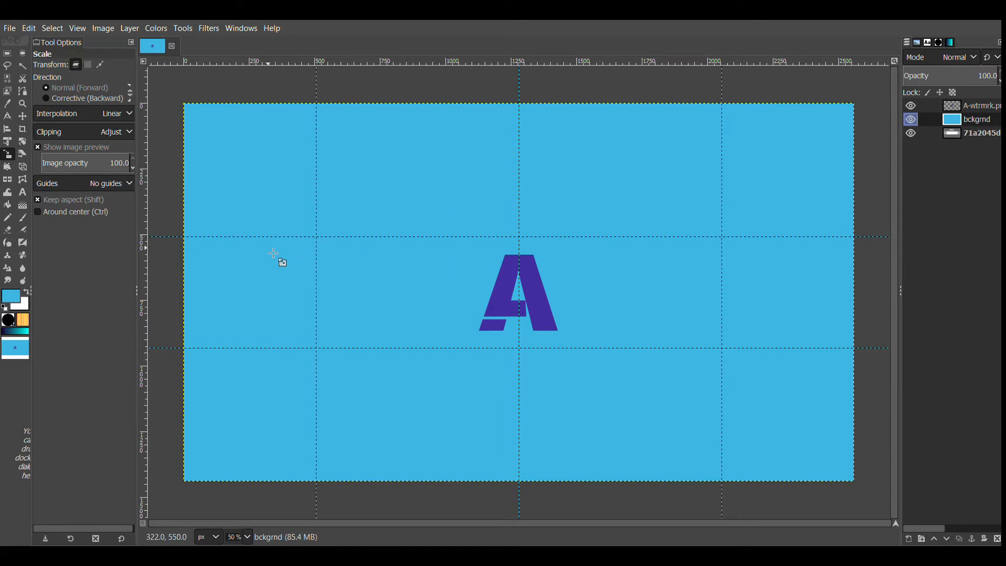
pyautogui.click(26, 116)
pyautogui.moveTo(556, 320); pyautogui.dragTo(554, 314)
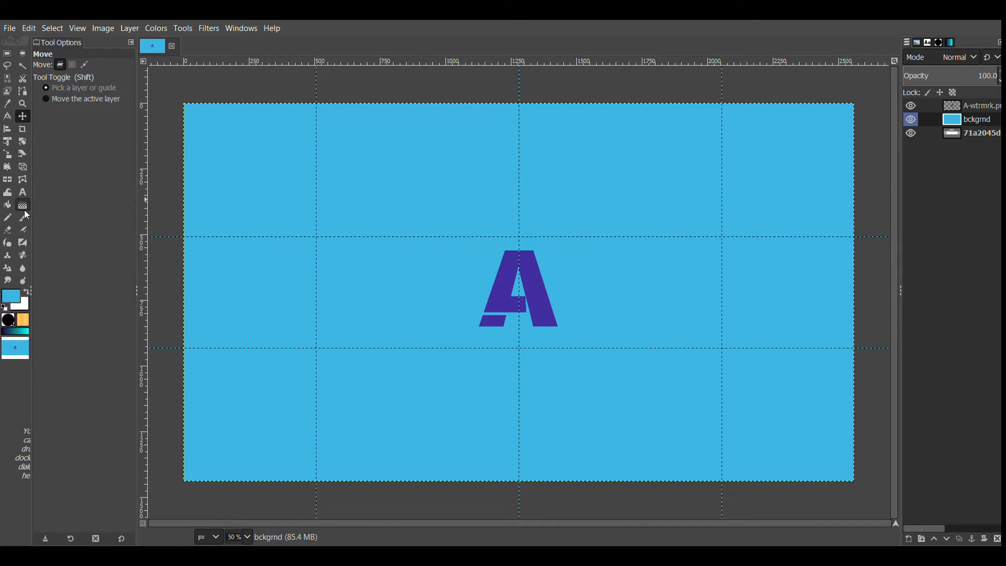
# - Create a wide text box below the A logo containing "IS LIVE"
pyautogui.click(22, 191)
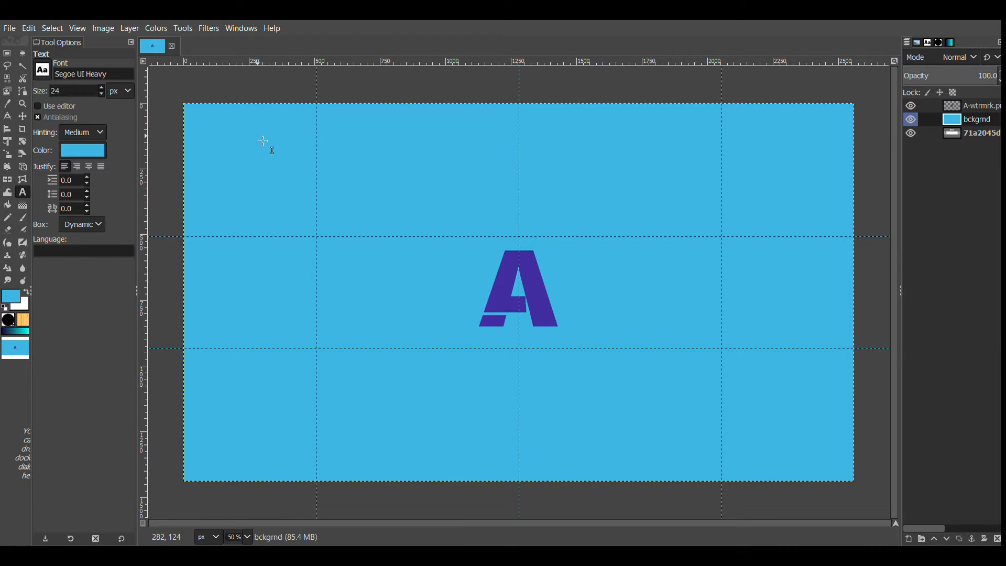
pyautogui.moveTo(292, 366); pyautogui.dragTo(807, 471)
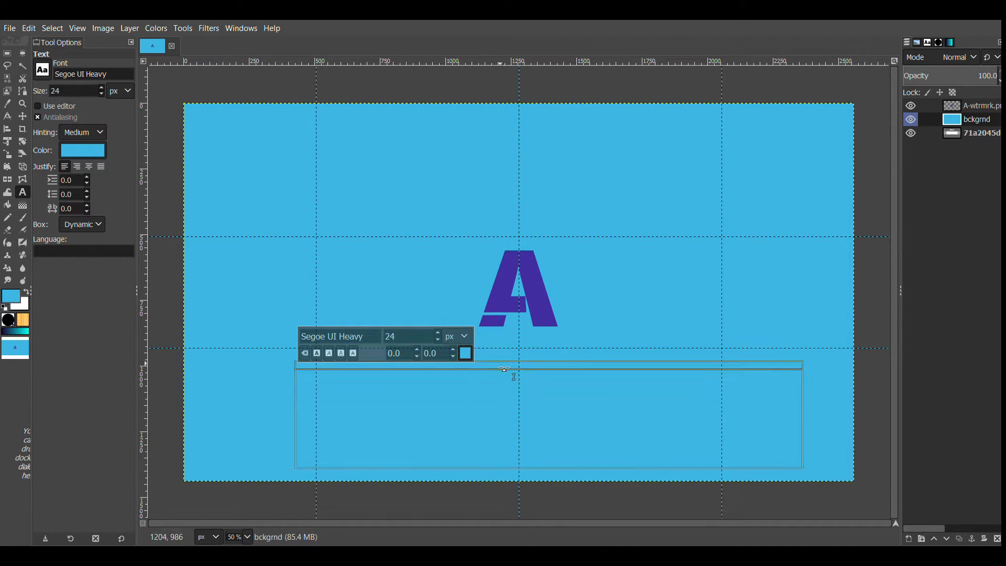
pyautogui.click(517, 452)
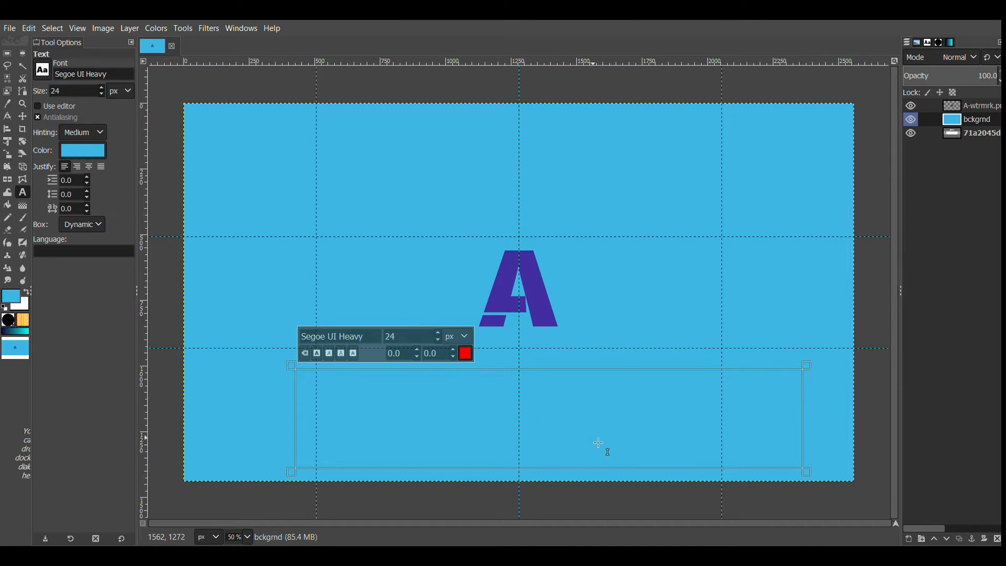
pyautogui.write('i')
pyautogui.press('BackSpace')
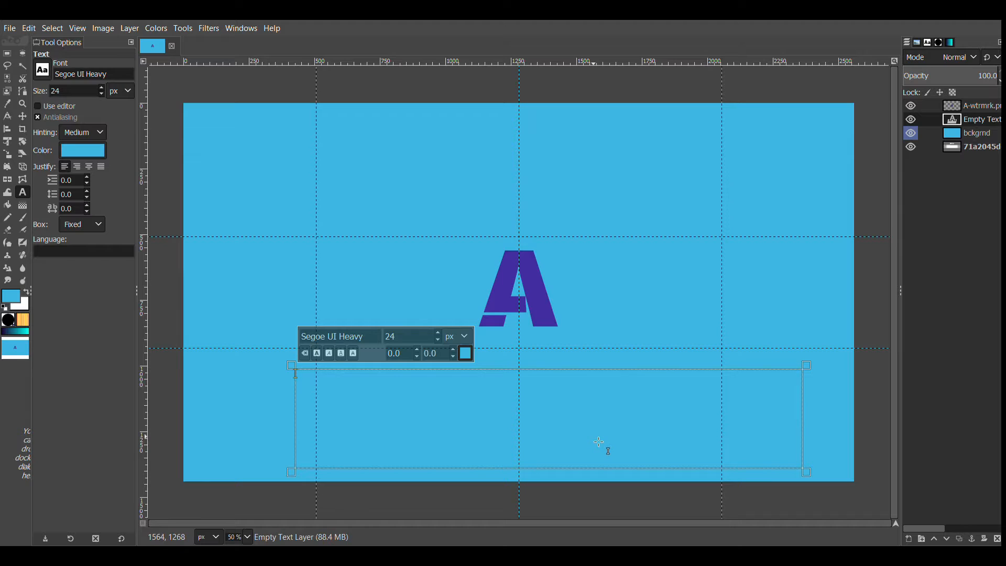
pyautogui.write('IS')
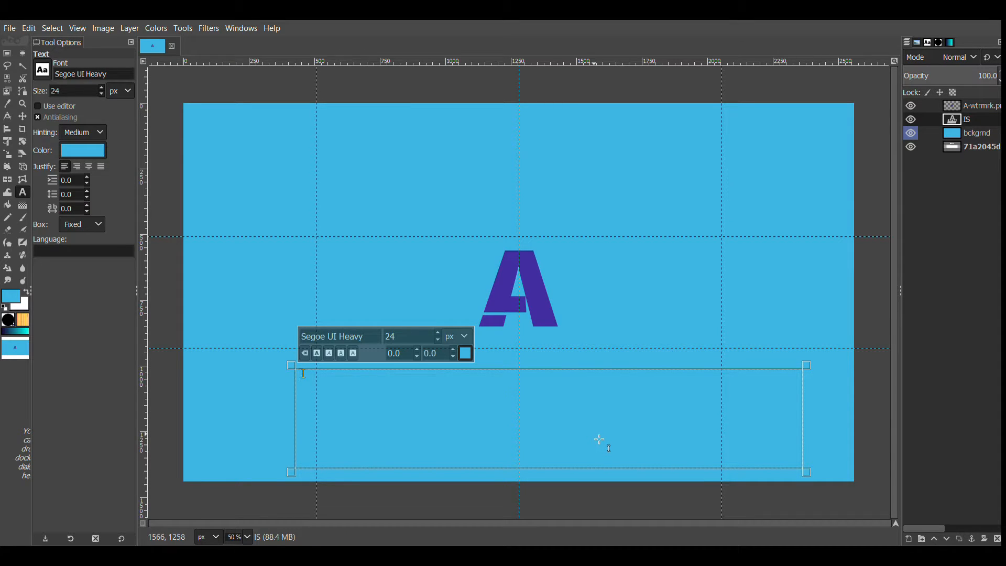
pyautogui.write(' LIVE')
# - Set the whole IS LIVE text to 390 px in the logo's purple and fit its frame to the text
pyautogui.hotkey('ctrl', 'a')
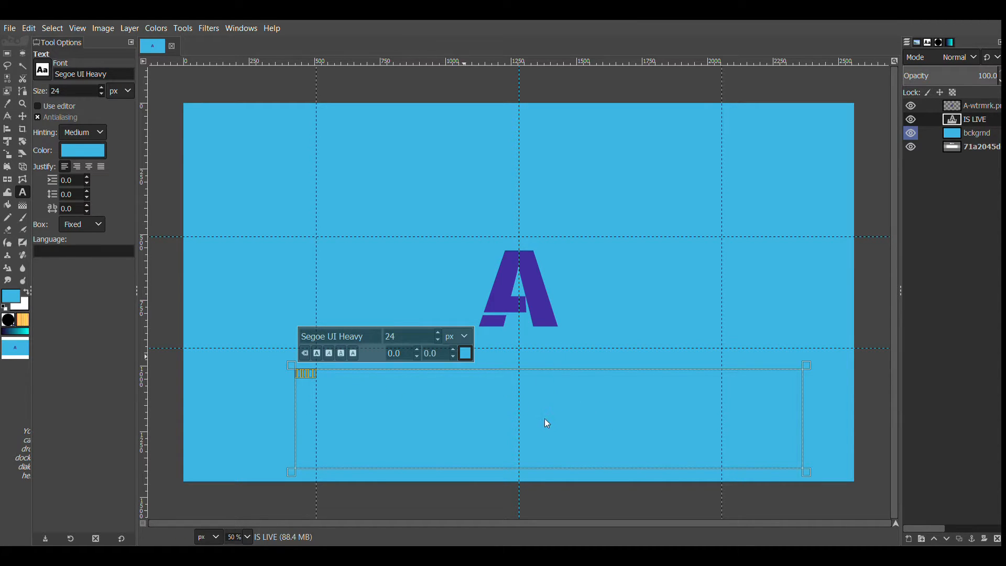
pyautogui.click(516, 466)
pyautogui.click(437, 333)
pyautogui.moveTo(437, 332); pyautogui.dragTo(440, 332)
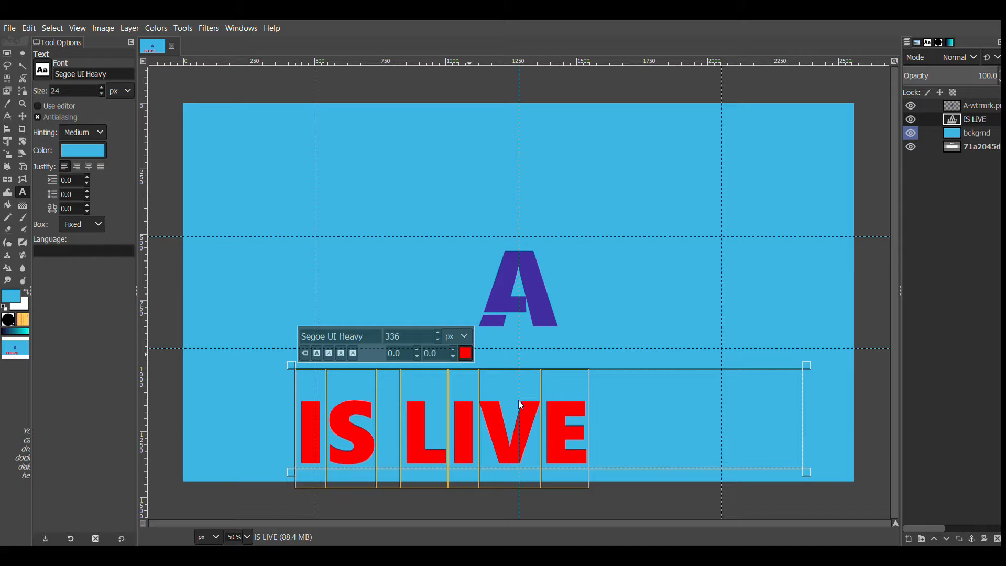
pyautogui.click(515, 455)
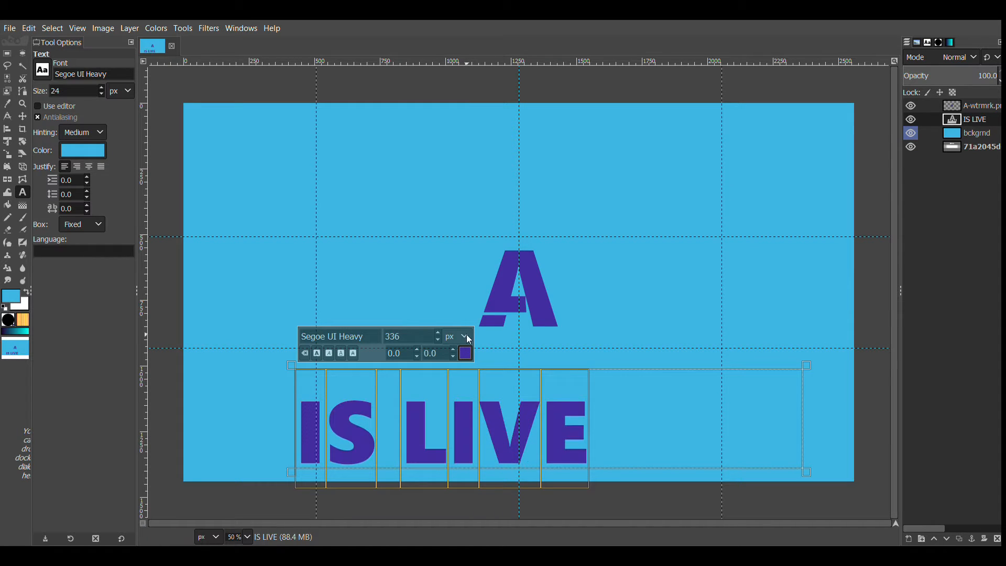
pyautogui.moveTo(437, 336); pyautogui.dragTo(438, 336)
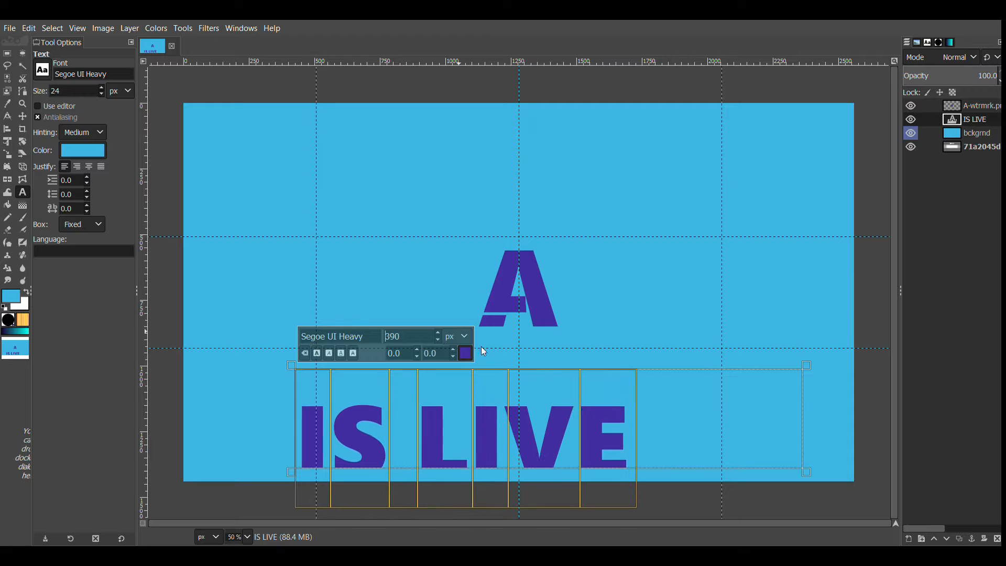
pyautogui.doubleClick(808, 412)
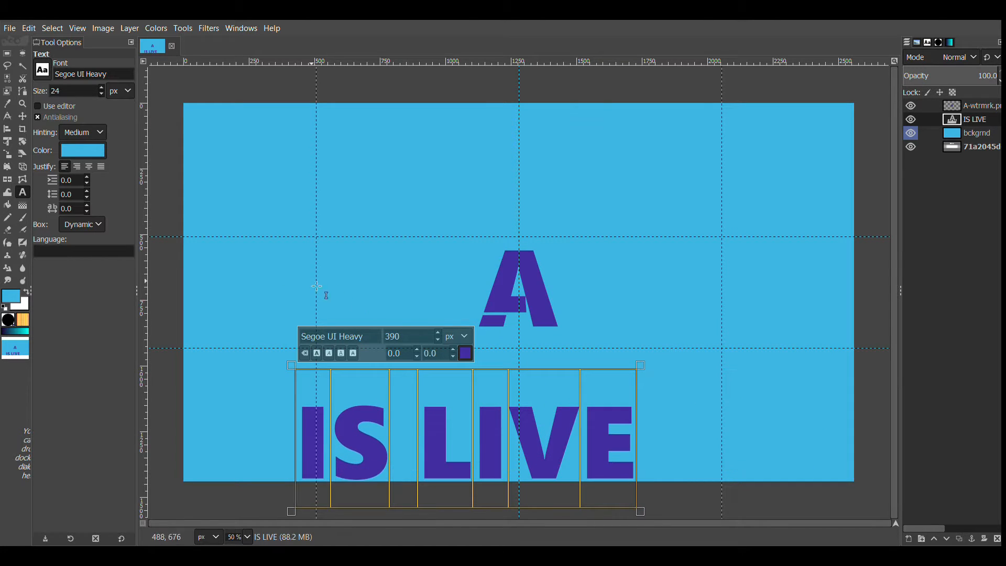
# - Add a horizontal guide near the canvas's lower edge and centre the IS LIVE text below the logo on the vertical guide
pyautogui.click(23, 115)
pyautogui.moveTo(485, 476); pyautogui.dragTo(493, 444)
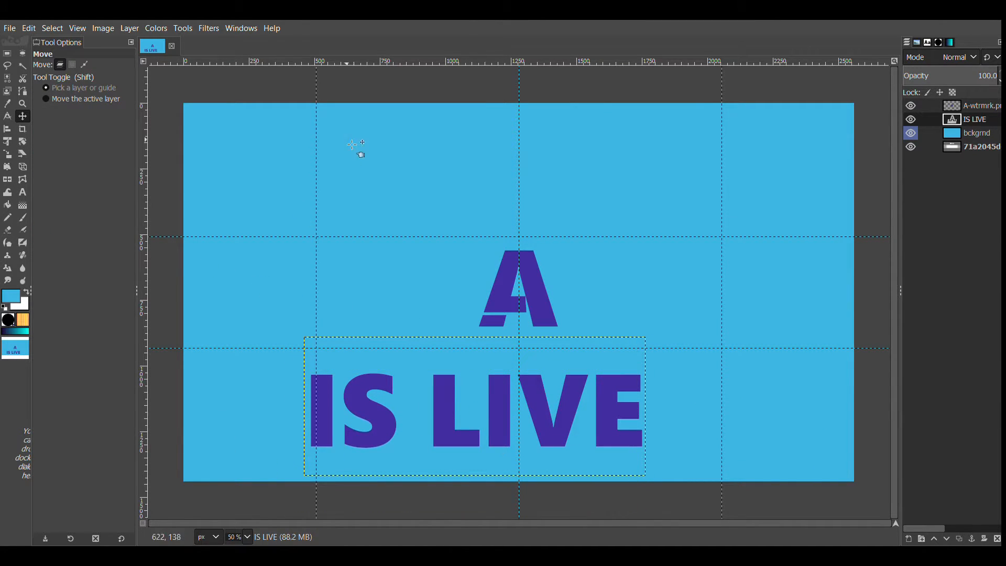
pyautogui.moveTo(400, 63); pyautogui.dragTo(445, 468)
pyautogui.moveTo(147, 339); pyautogui.dragTo(143, 257)
pyautogui.moveTo(621, 432); pyautogui.dragTo(671, 440)
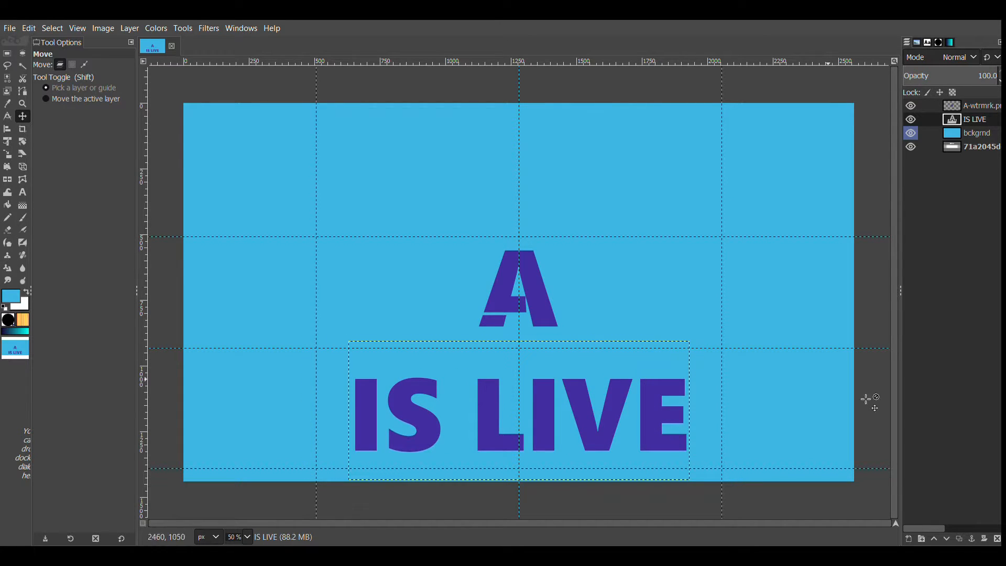
# - Create a text box above the A logo containing "ATUMBO"
pyautogui.click(23, 192)
pyautogui.moveTo(672, 114); pyautogui.dragTo(332, 222)
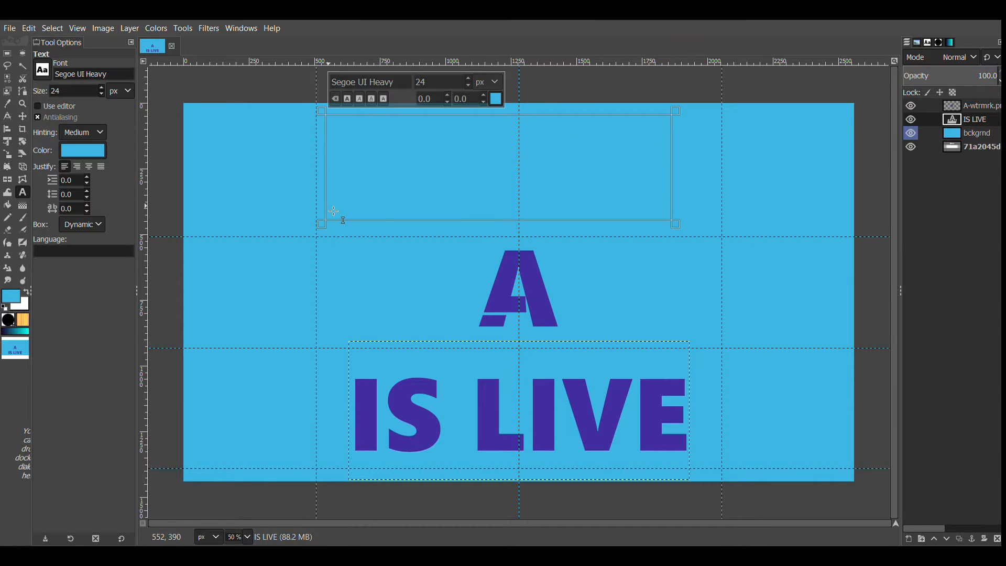
pyautogui.write('ATUMBO')
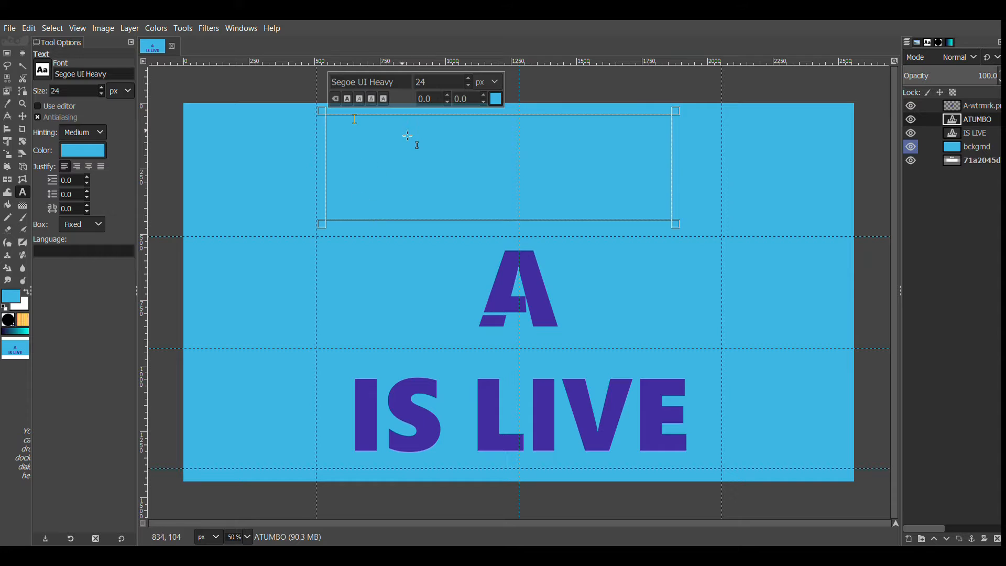
# - Set the ATUMBO text to the logo's purple at 278 px and fit its frame to the text
pyautogui.moveTo(407, 136); pyautogui.dragTo(273, 106)
pyautogui.click(146, 251)
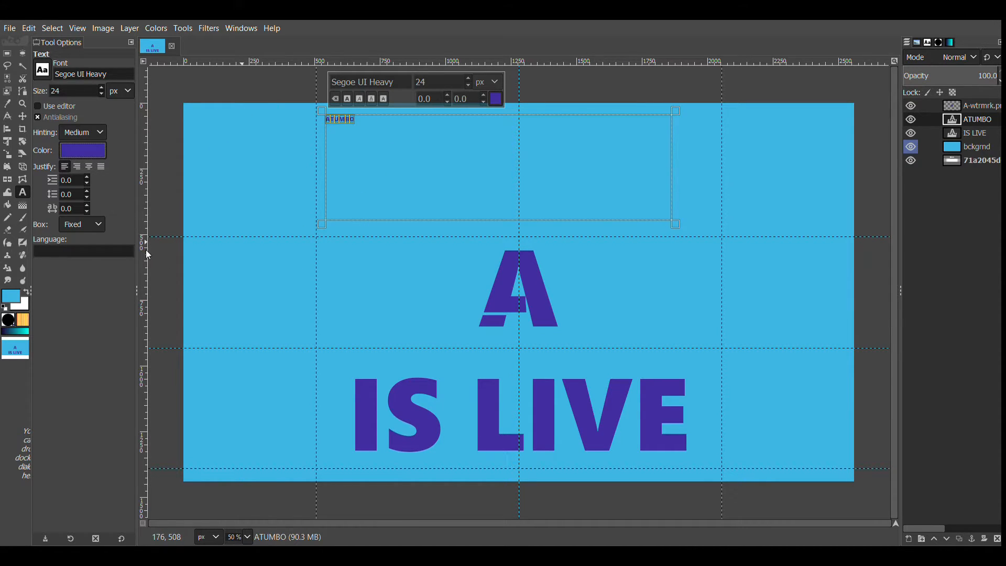
pyautogui.click(469, 78)
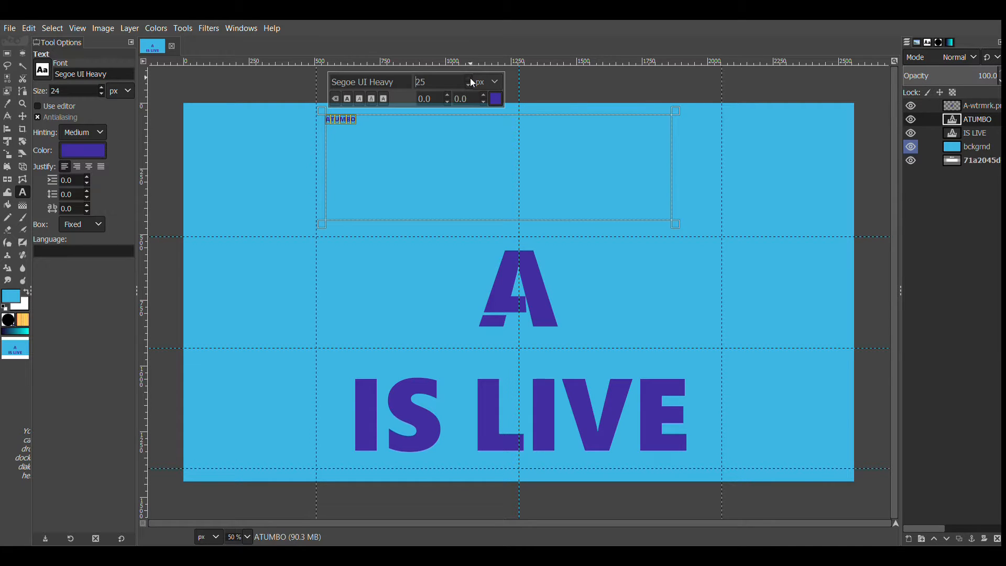
pyautogui.moveTo(470, 78); pyautogui.dragTo(470, 78)
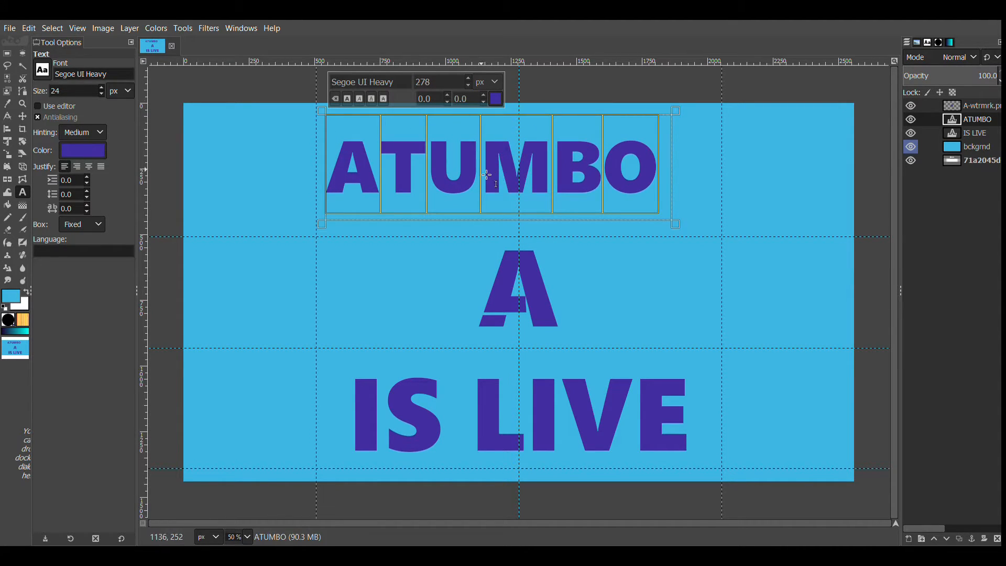
pyautogui.click(589, 174)
pyautogui.doubleClick(677, 172)
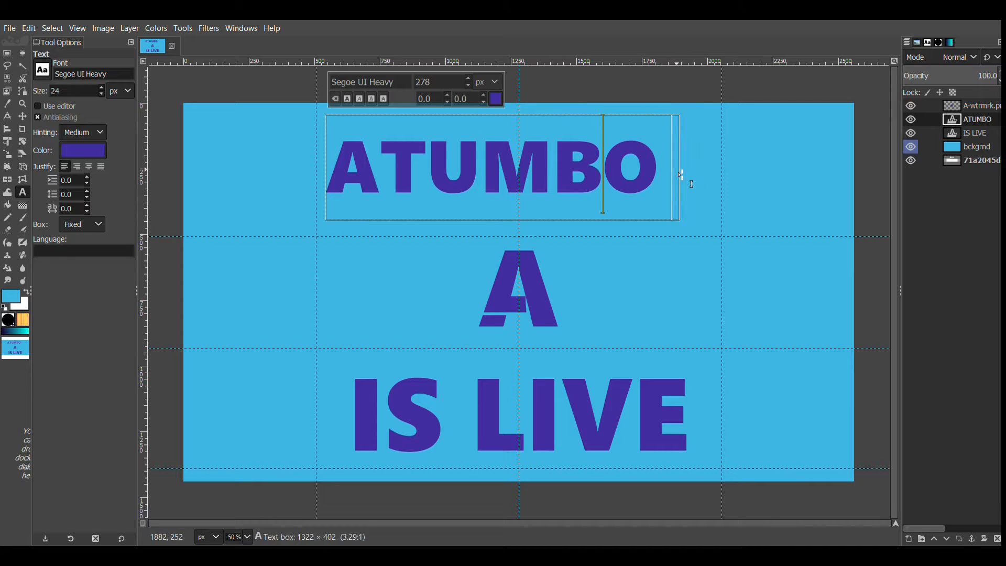
# - Centre the ATUMBO text above the logo on the vertical guide, and make the bckgrnd layer active
pyautogui.click(22, 117)
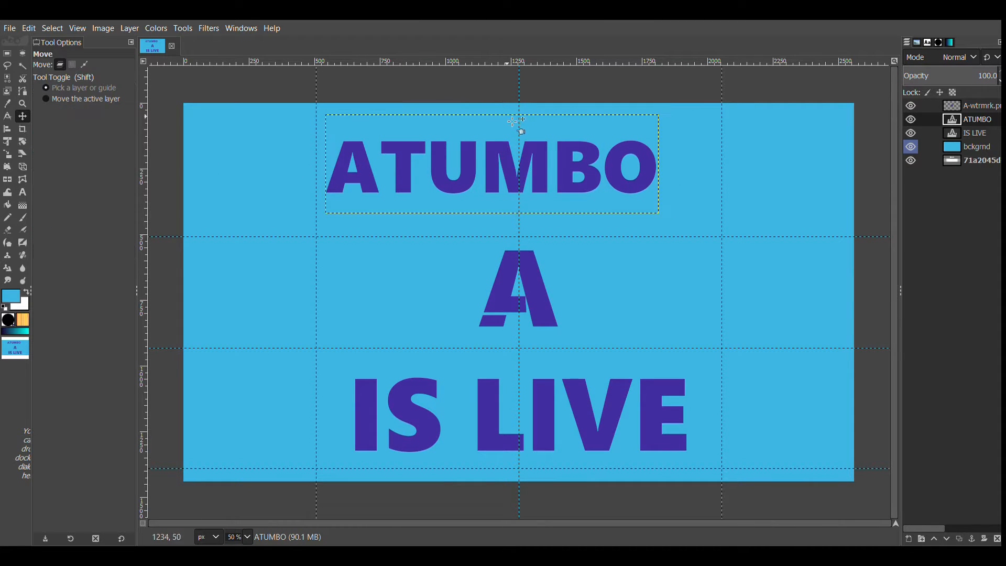
pyautogui.moveTo(502, 155); pyautogui.dragTo(530, 159)
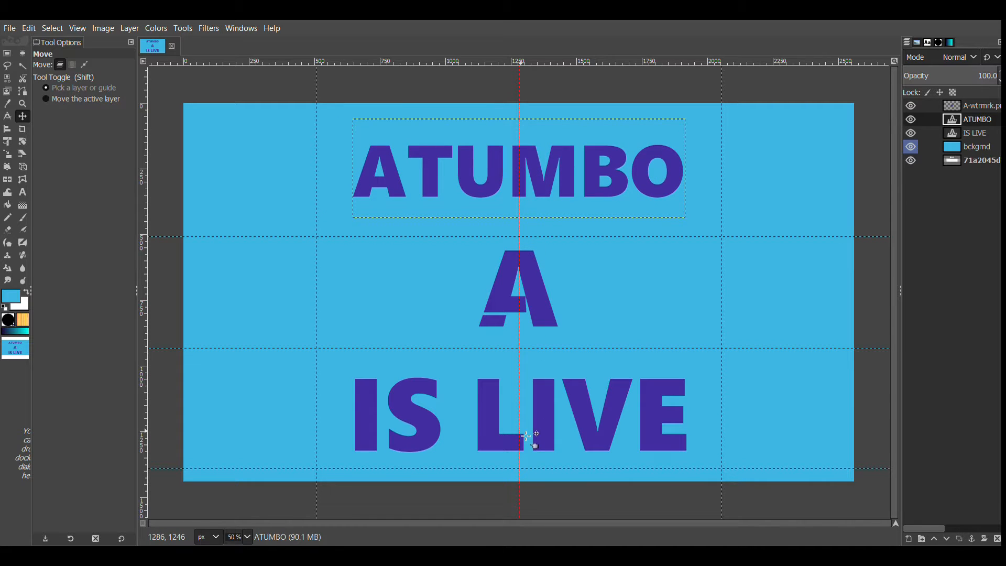
pyautogui.click(955, 152)
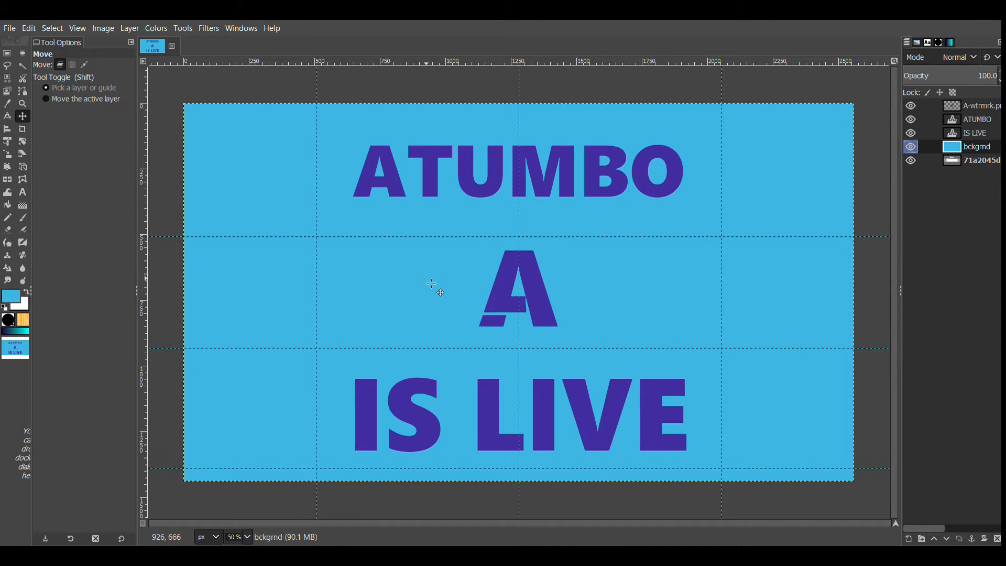
# - Examine how the banner's text and logo layout looks at much smaller display sizes
pyautogui.scroll(-3, 482, 295)
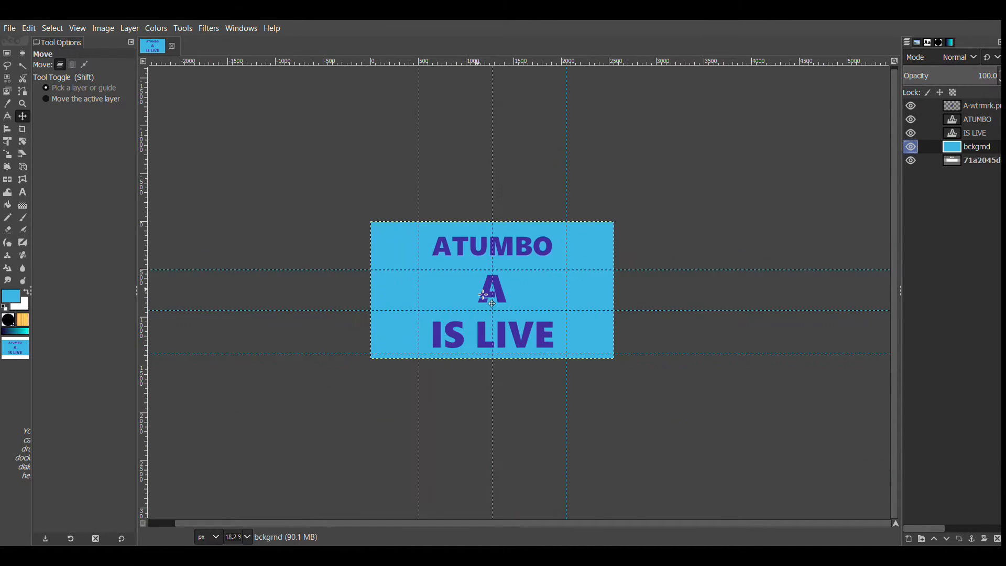
pyautogui.scroll(-1, 483, 295)
pyautogui.scroll(-2, 519, 301)
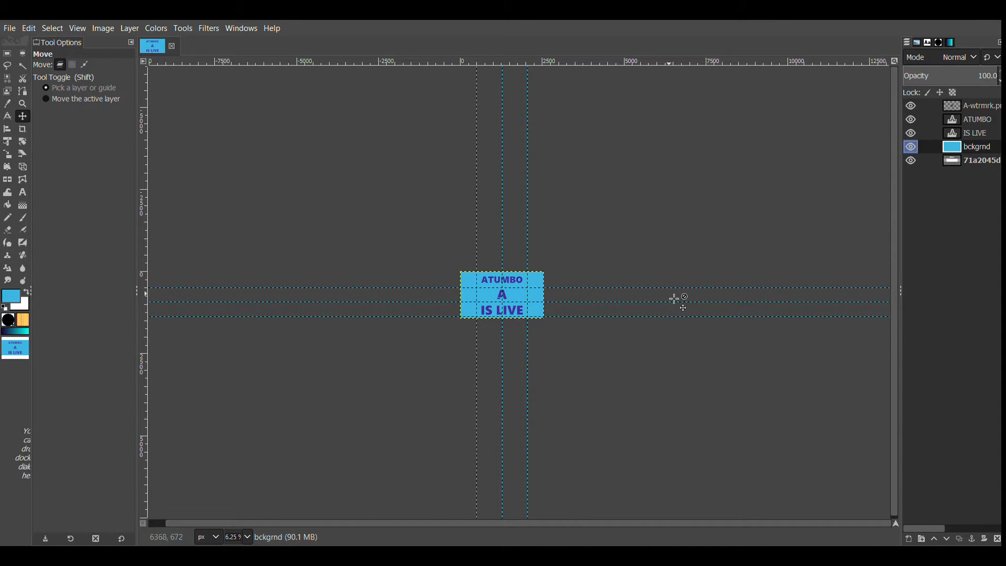
pyautogui.scroll(-1, 673, 299)
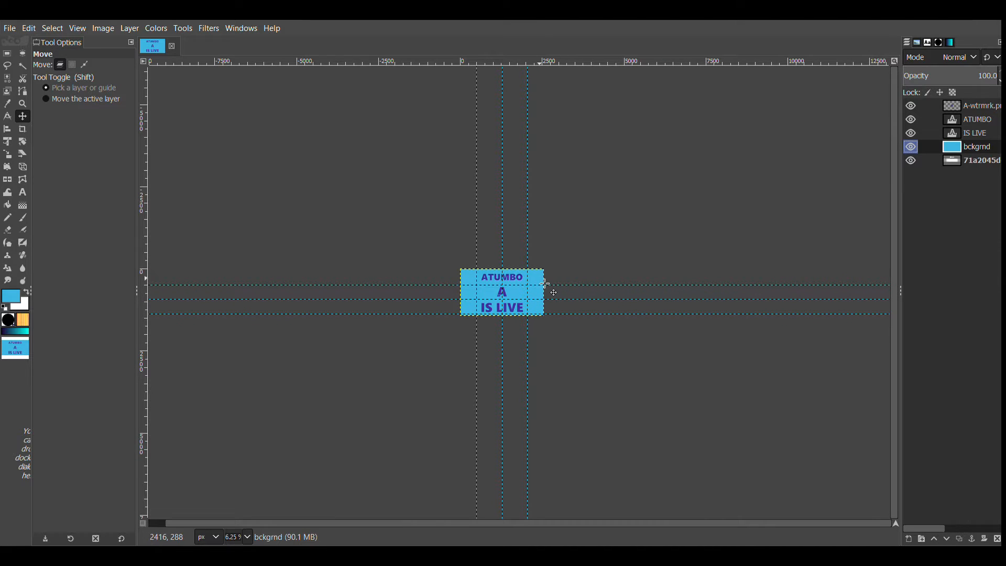
pyautogui.keyDown('ctrl'); pyautogui.scroll(-3, 544, 281); pyautogui.keyUp('ctrl')
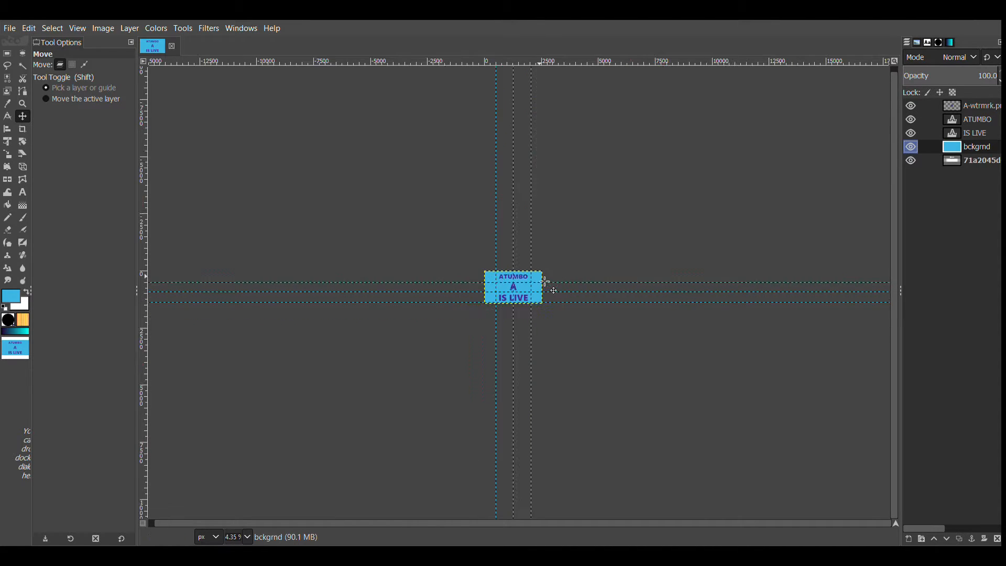
pyautogui.keyDown('ctrl'); pyautogui.scroll(5, 545, 281); pyautogui.keyUp('ctrl')
pyautogui.scroll(-3, 544, 282)
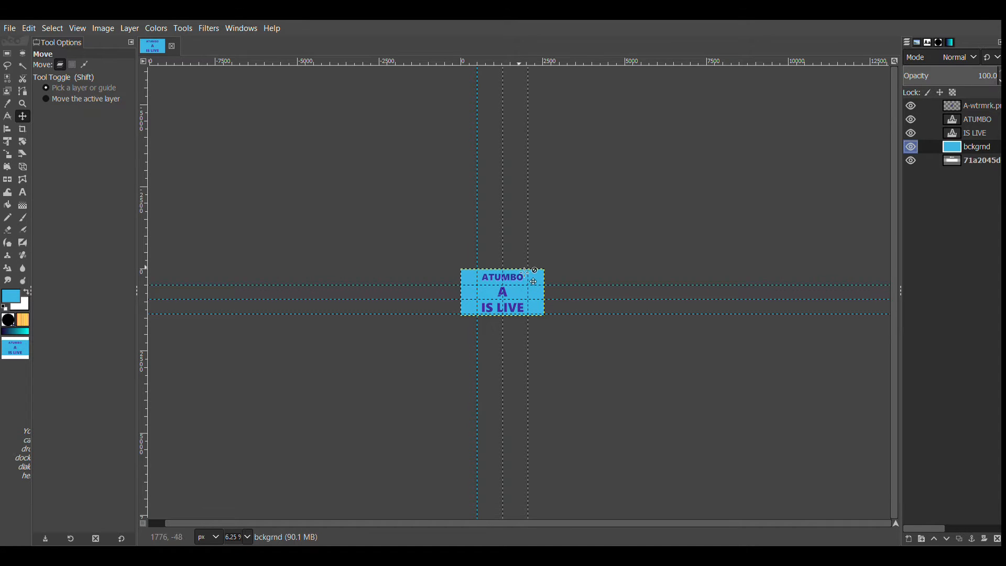
pyautogui.scroll(3, 507, 291)
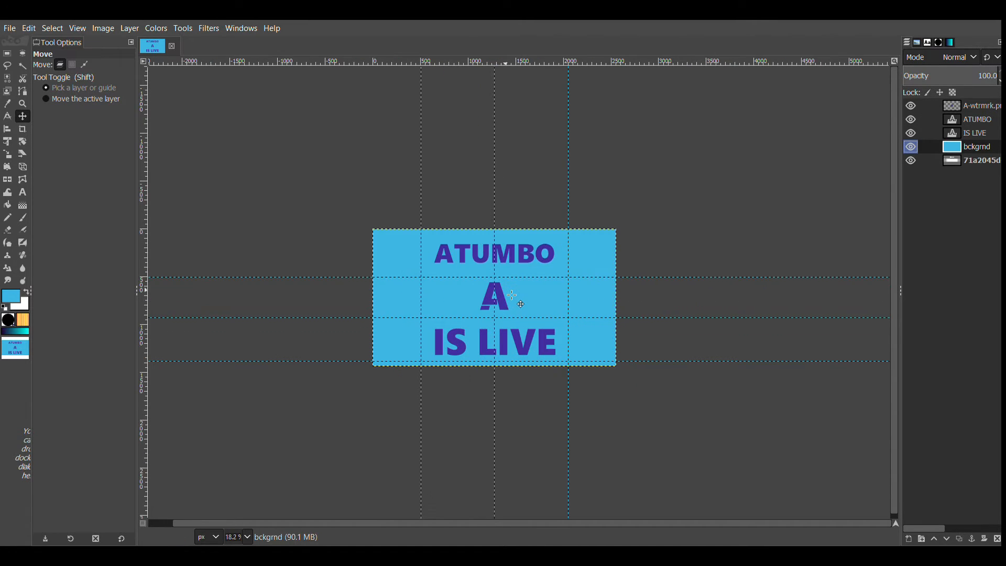
# - Add a transparent layer directly above the bckgrnd layer for painting background shapes
pyautogui.scroll(2, 489, 319)
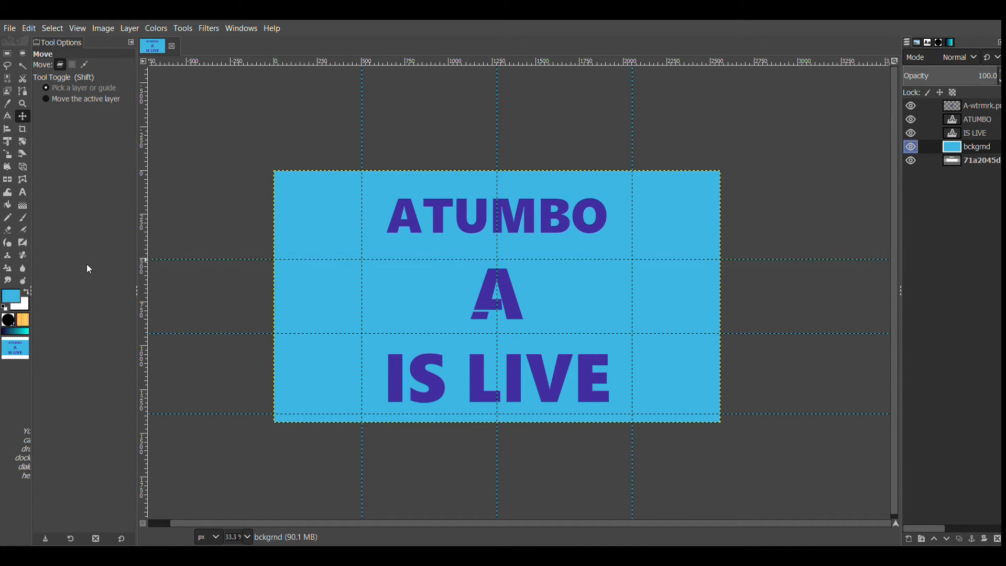
pyautogui.click(23, 217)
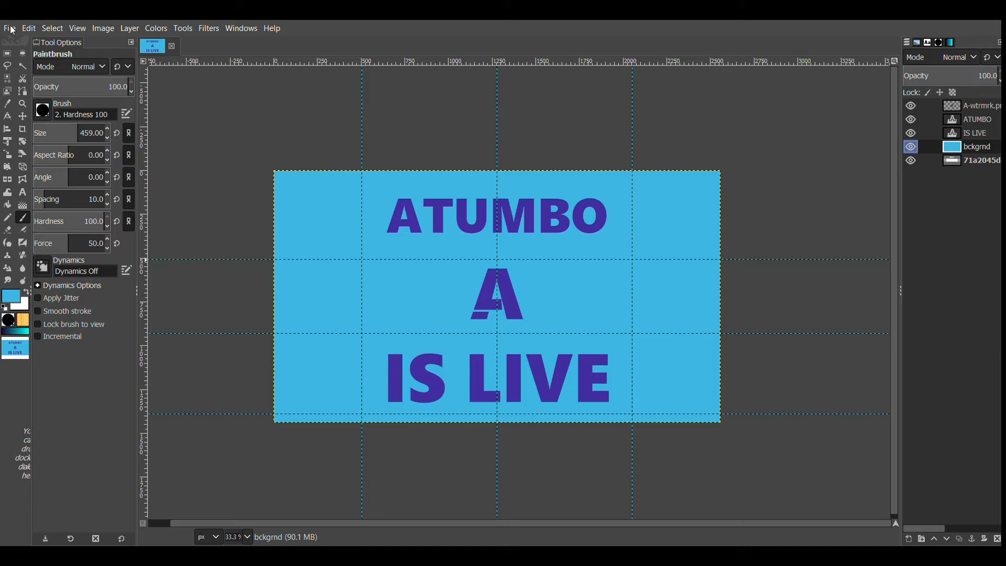
pyautogui.click(137, 28)
pyautogui.click(142, 51)
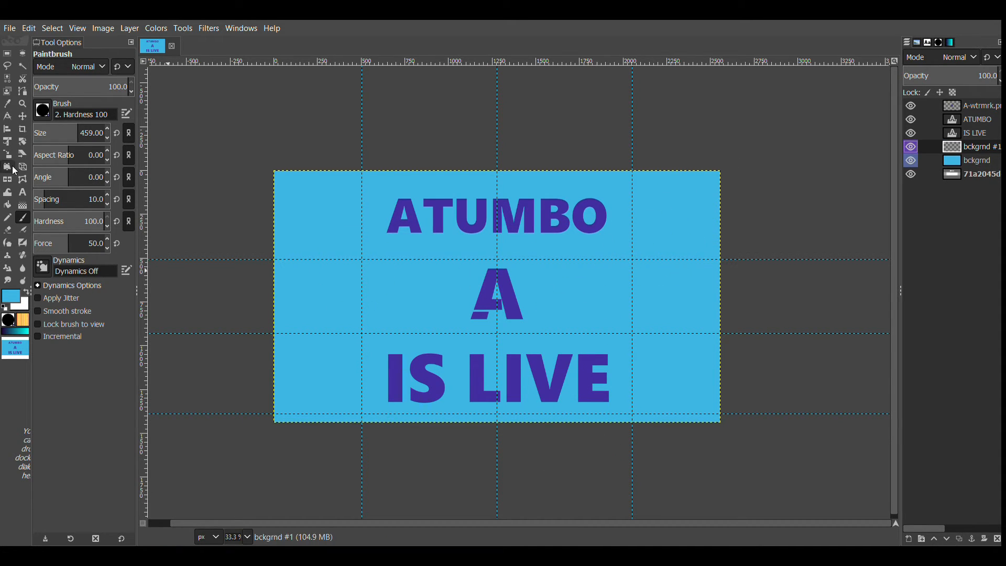
# - Paint a red 4302 px dab across the banner, then erase most of it to leave a curved stripe near the left edge
pyautogui.moveTo(72, 131); pyautogui.dragTo(212, 141)
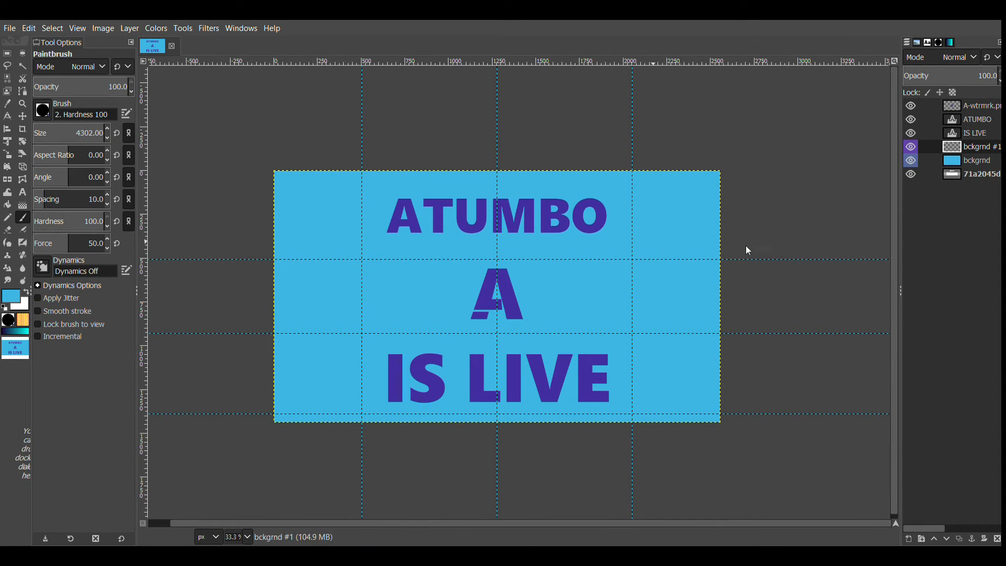
pyautogui.click(811, 248)
pyautogui.click(840, 281)
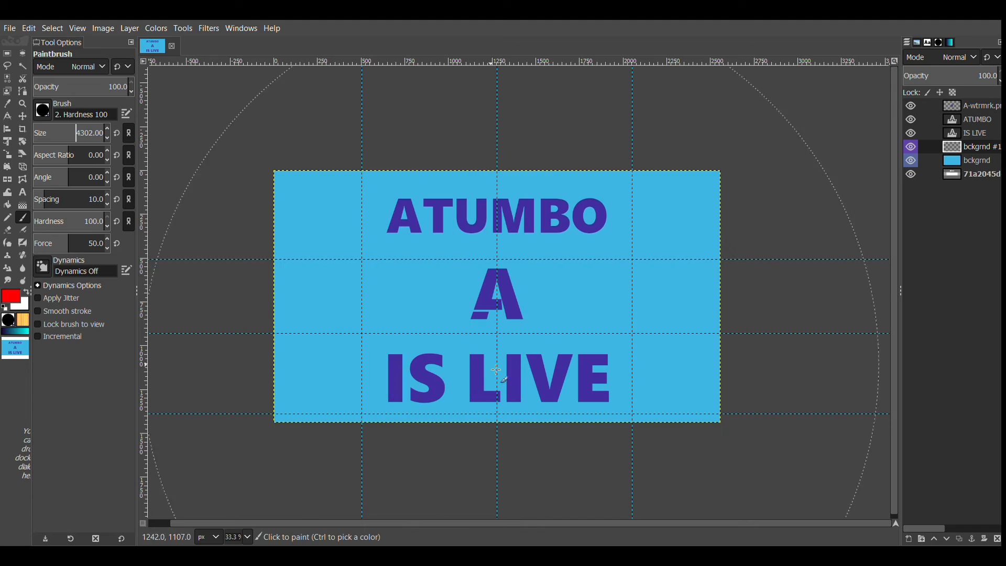
pyautogui.click(657, 383)
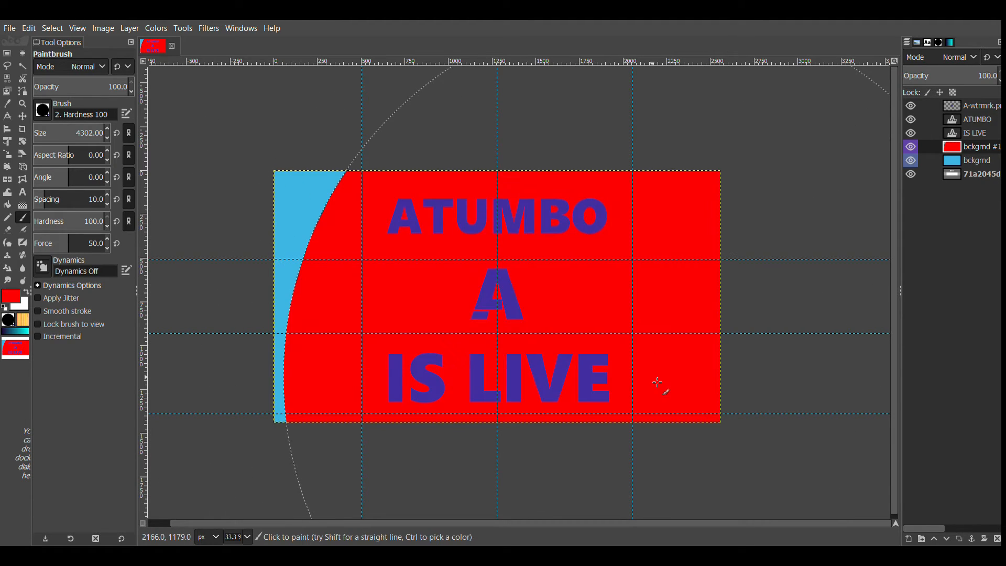
pyautogui.click(7, 229)
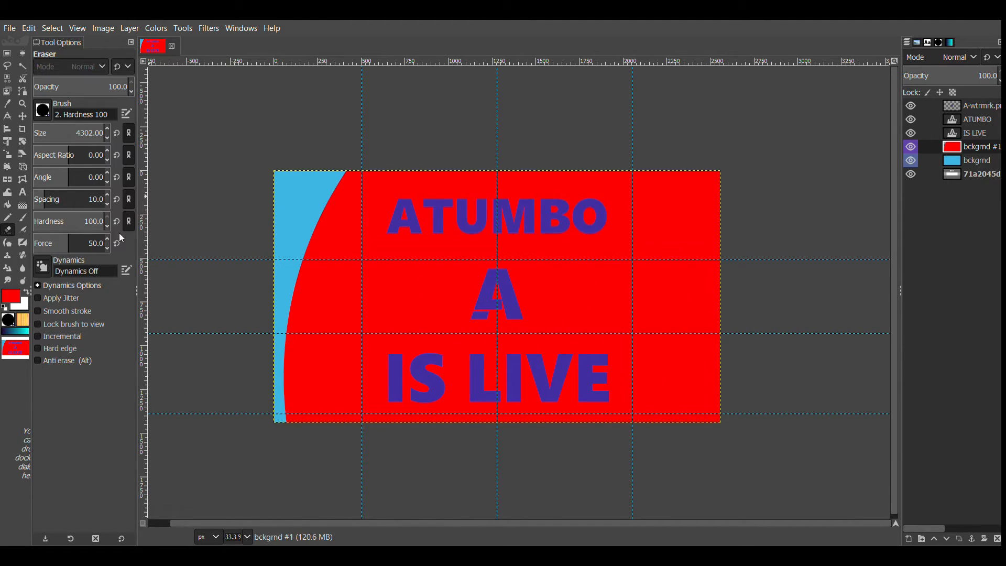
pyautogui.click(715, 293)
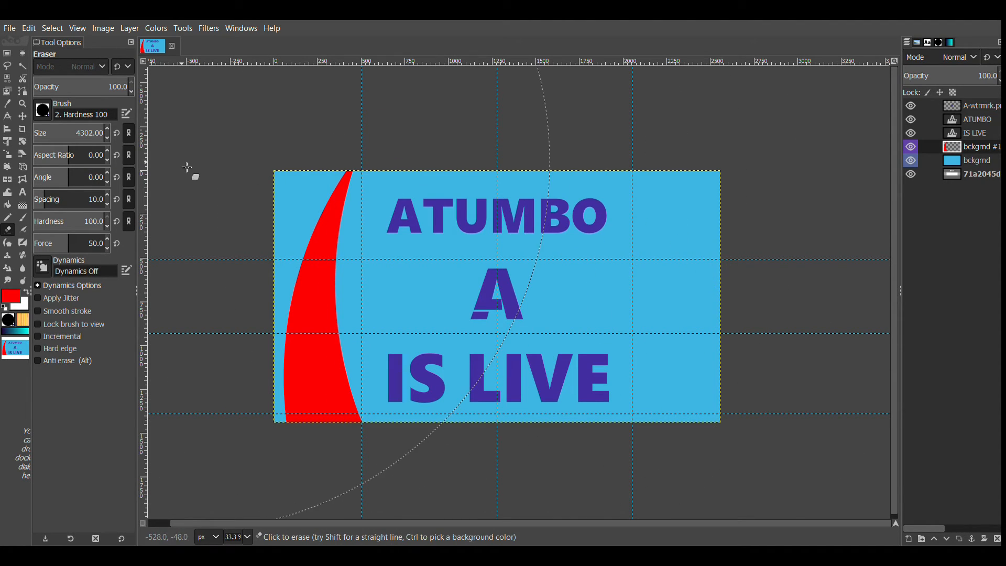
# - Paint a red 4302 px dab over the banner's right half and a 1050 px red dab behind the ATUMBO text
pyautogui.click(22, 217)
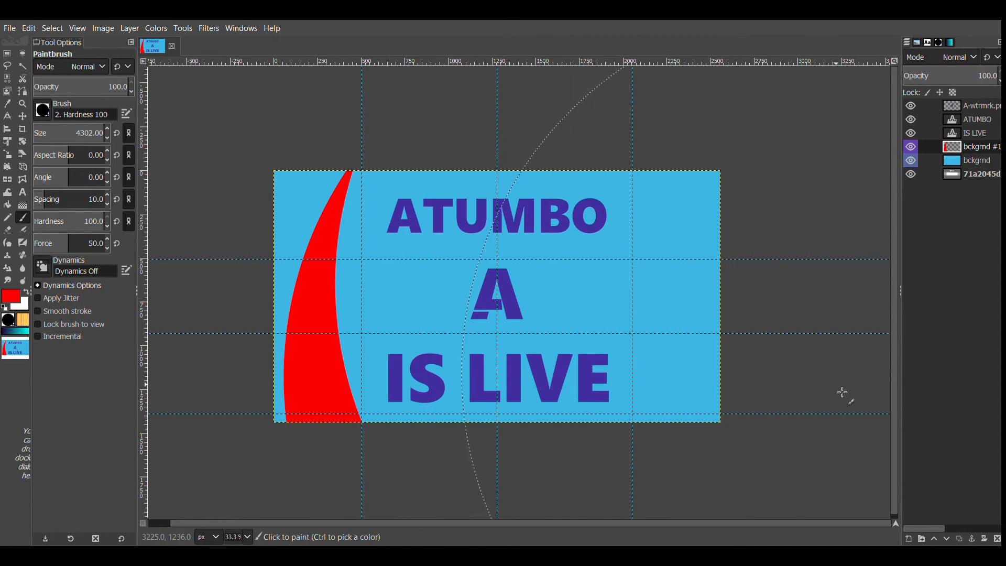
pyautogui.click(849, 433)
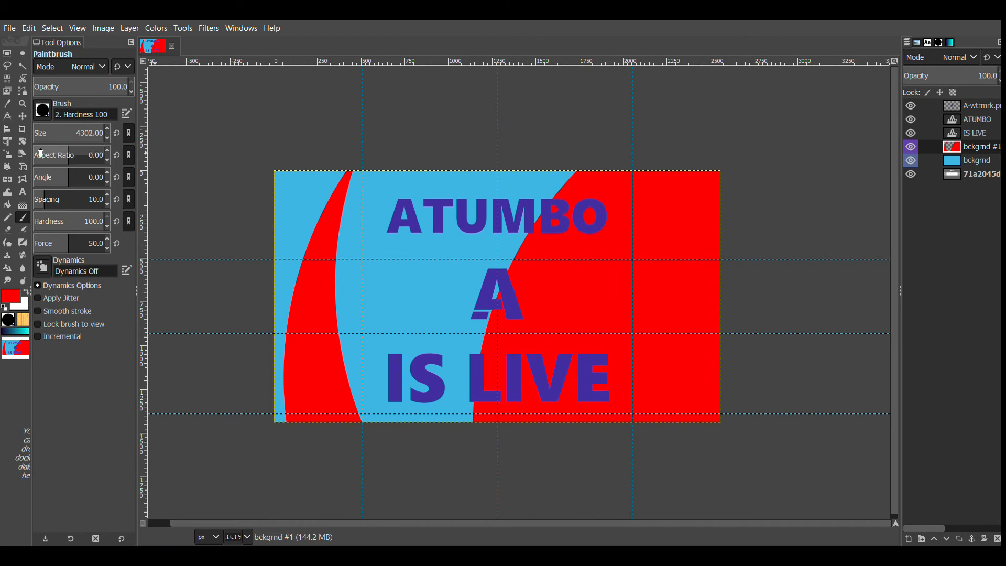
pyautogui.click(53, 133)
pyautogui.moveTo(52, 134); pyautogui.dragTo(76, 134)
pyautogui.click(557, 223)
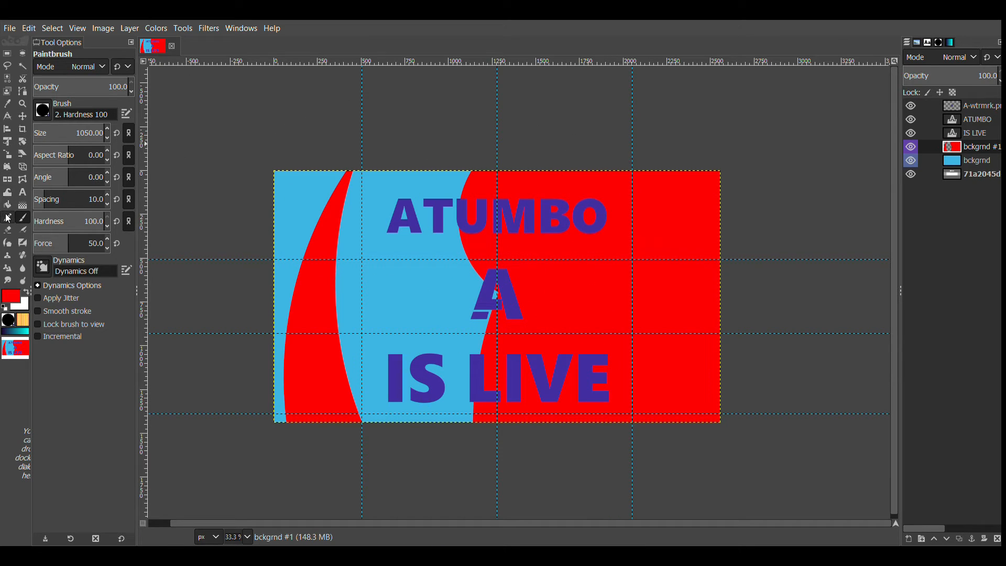
# - Erase the red behind the texts and logo with a 1050 px eraser, keeping only a band along the right edge
pyautogui.click(7, 229)
pyautogui.click(549, 237)
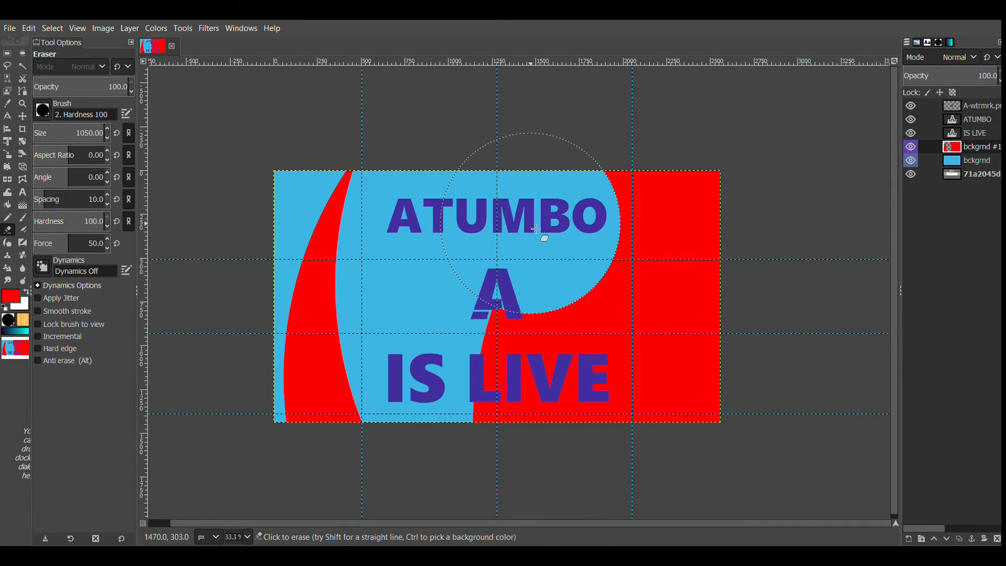
pyautogui.click(531, 329)
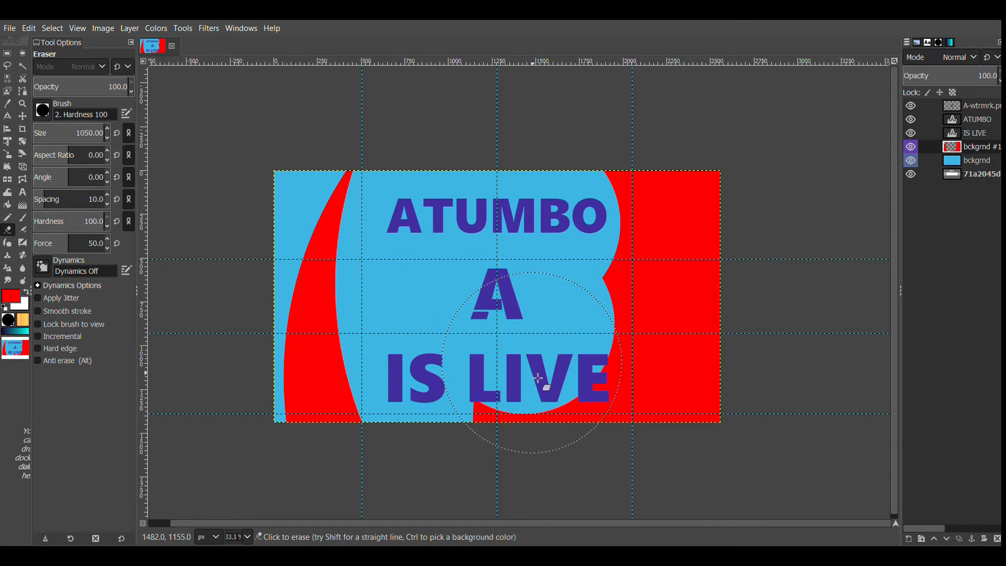
pyautogui.click(545, 386)
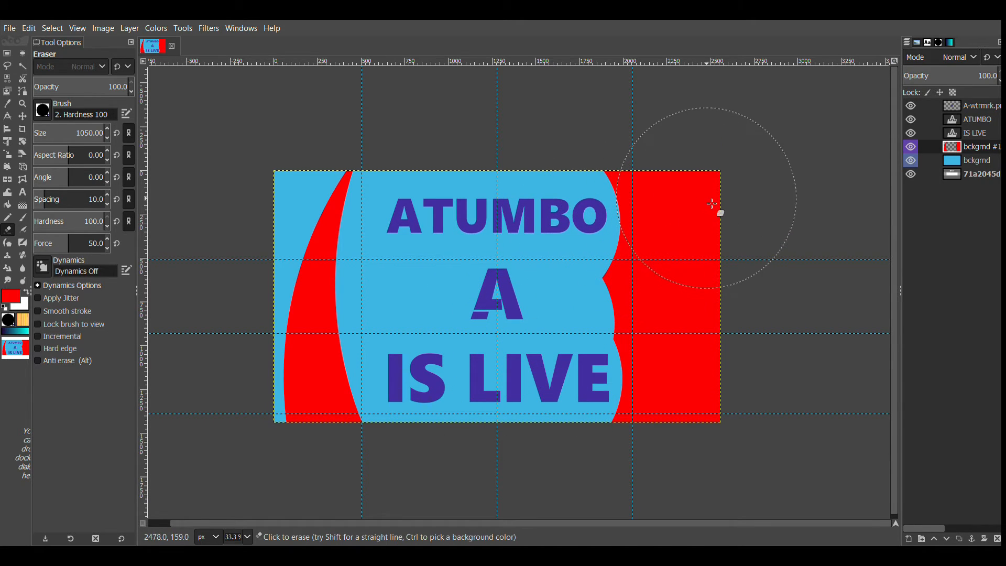
pyautogui.moveTo(561, 199)
pyautogui.mouseDown()
pyautogui.moveTo(579, 332)
pyautogui.moveTo(574, 414)
pyautogui.mouseUp()
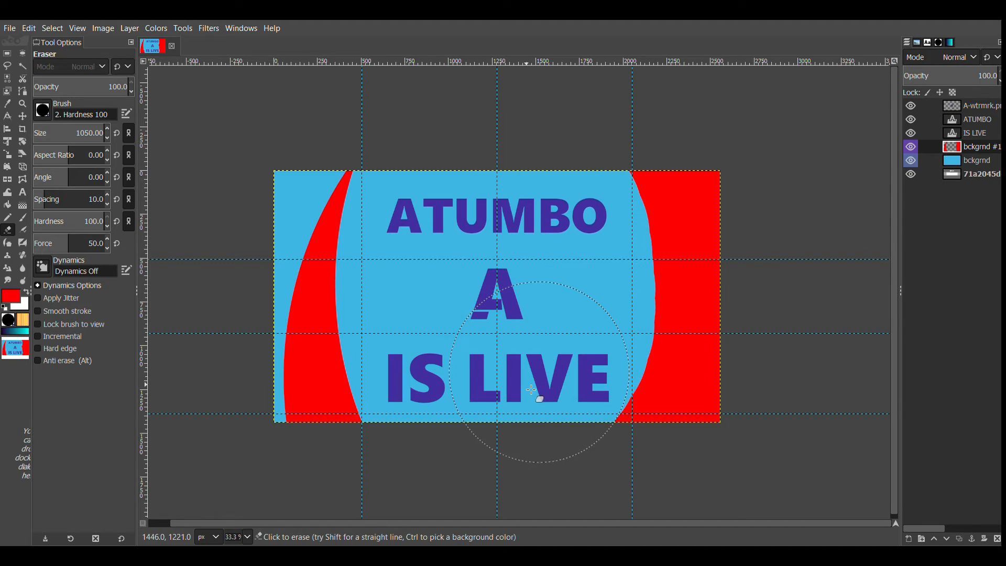
# - Carve the right red band into a pointed, hooked shape in the upper right corner with a 1432 px eraser
pyautogui.click(76, 129)
pyautogui.moveTo(150, 144); pyautogui.dragTo(122, 143)
pyautogui.click(561, 250)
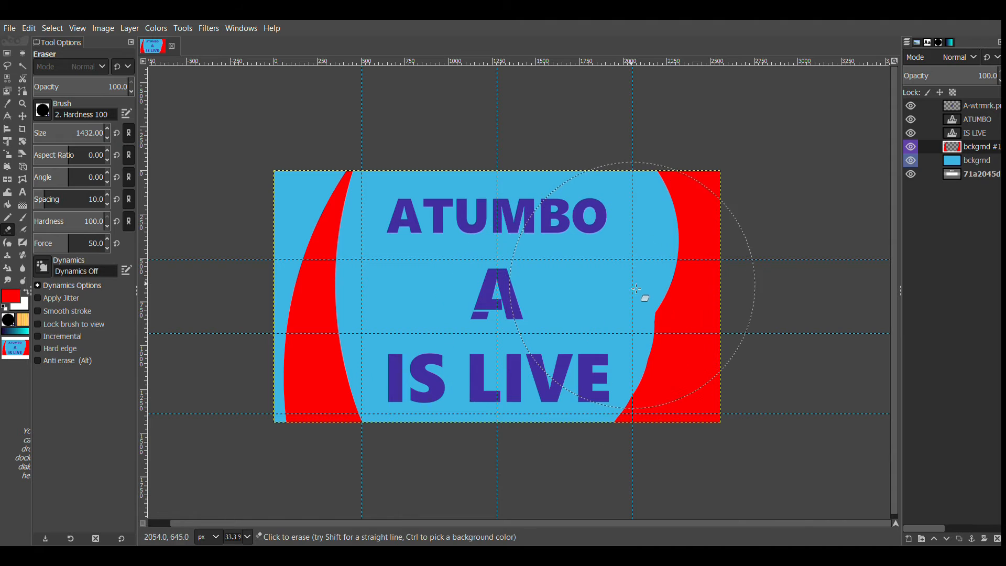
pyautogui.click(670, 440)
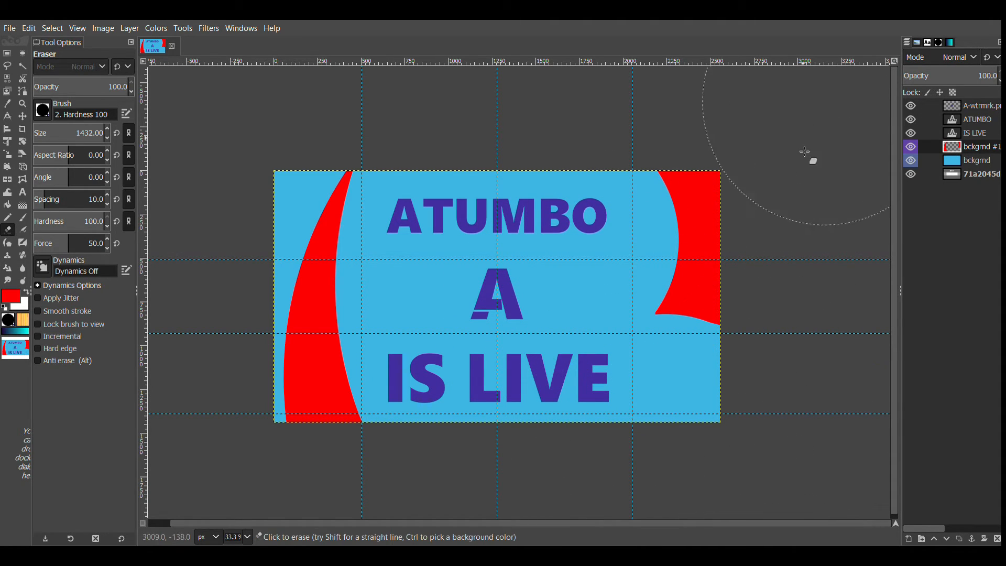
pyautogui.click(770, 386)
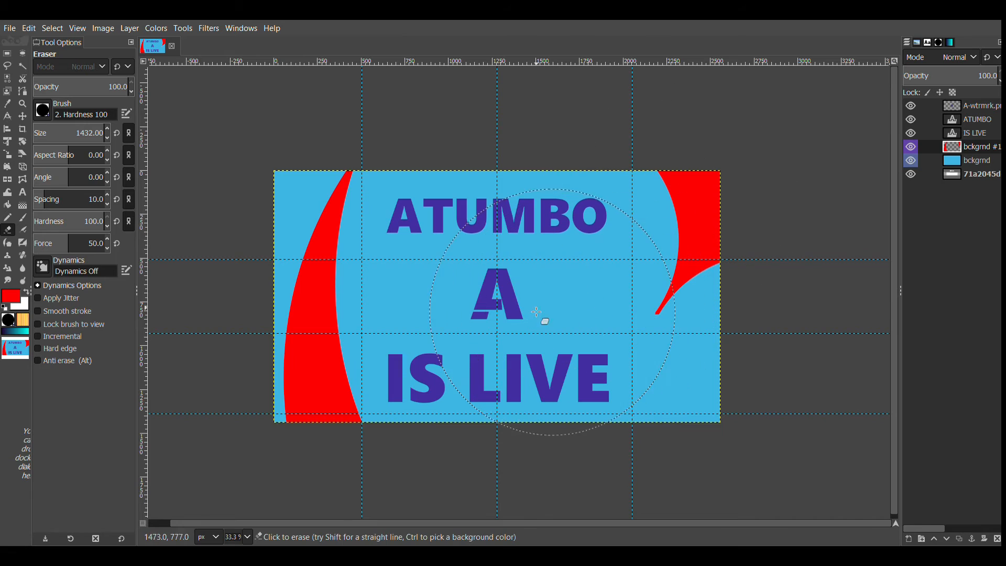
# - Export the finished banner as a JPEG image
pyautogui.scroll(1, 493, 305)
pyautogui.scroll(-1, 494, 305)
pyautogui.click(9, 29)
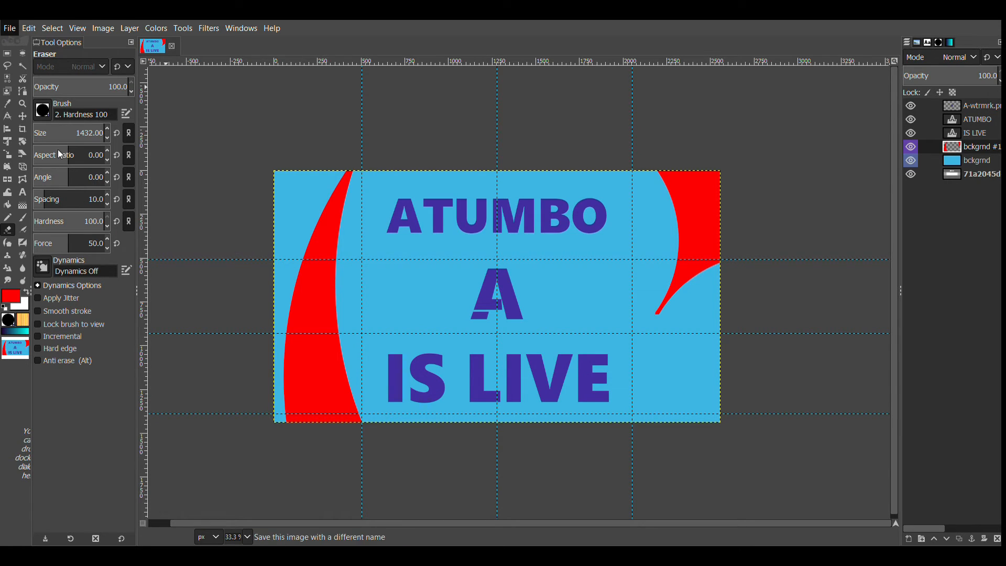
pyautogui.click(78, 228)
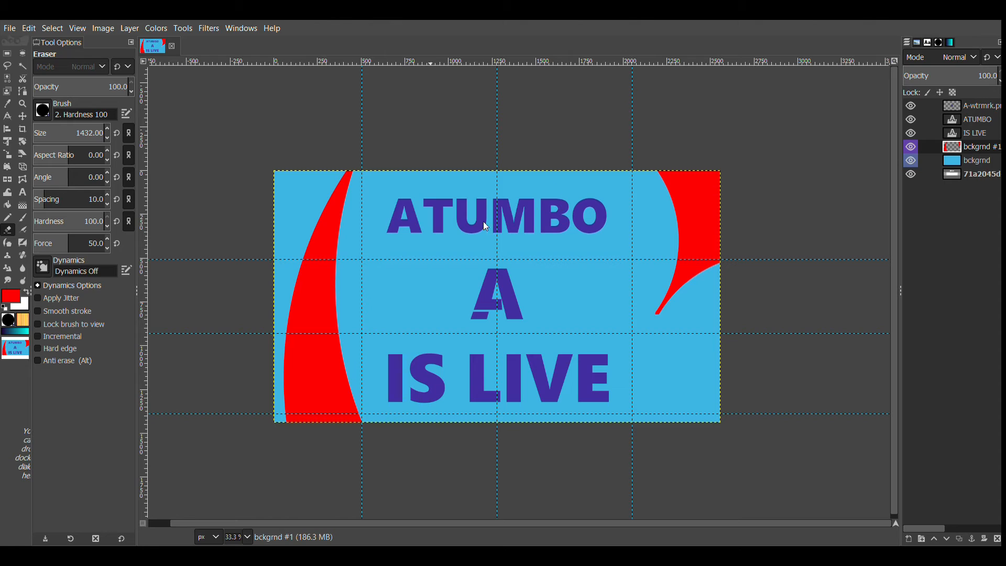
pyautogui.click(432, 228)
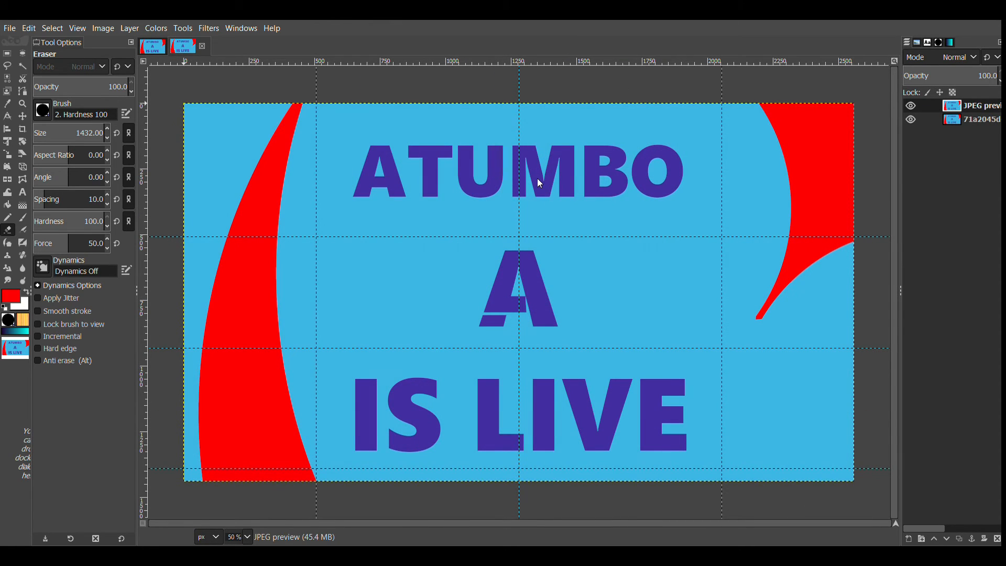
pyautogui.moveTo(537, 179); pyautogui.dragTo(550, 184)
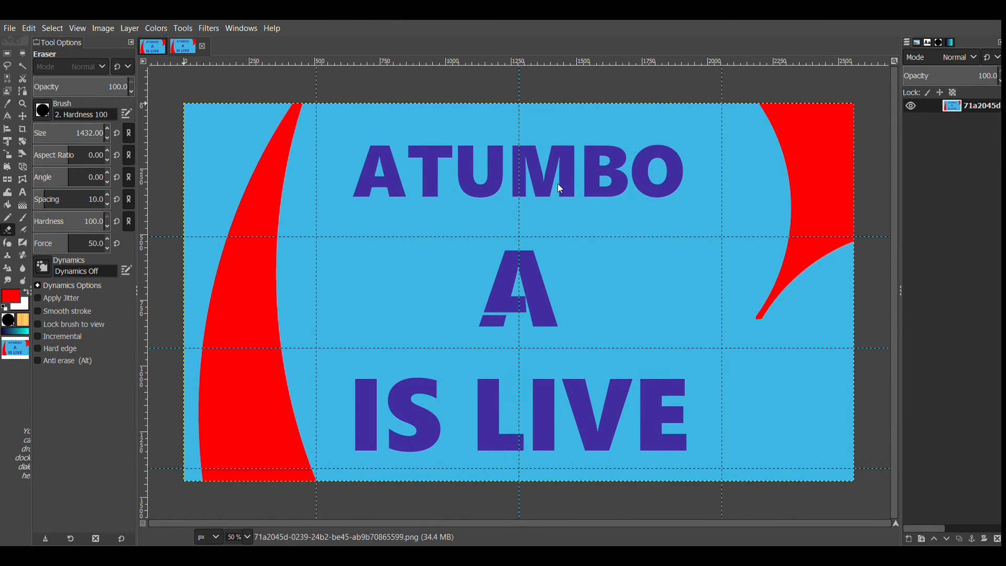